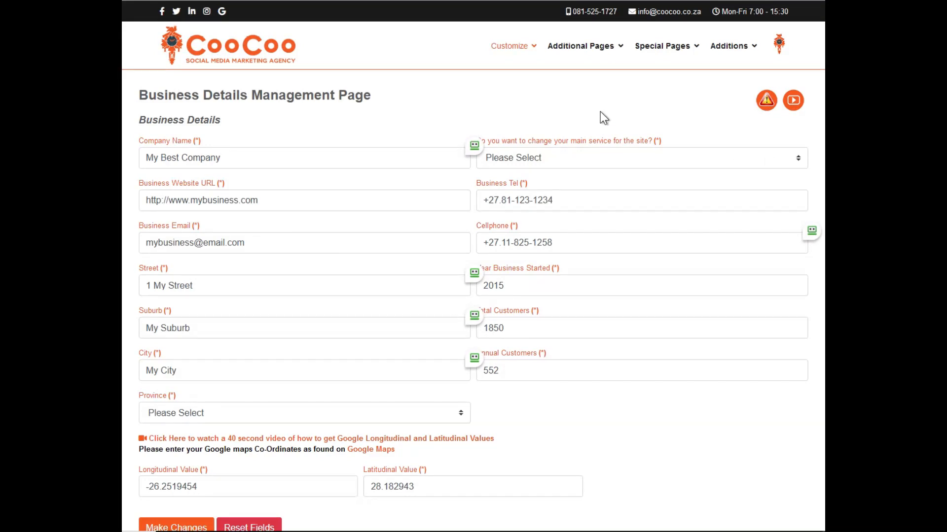
Step: Review the placeholder company name, website, email, street, suburb and city fields
drag(371, 95, 133, 98)
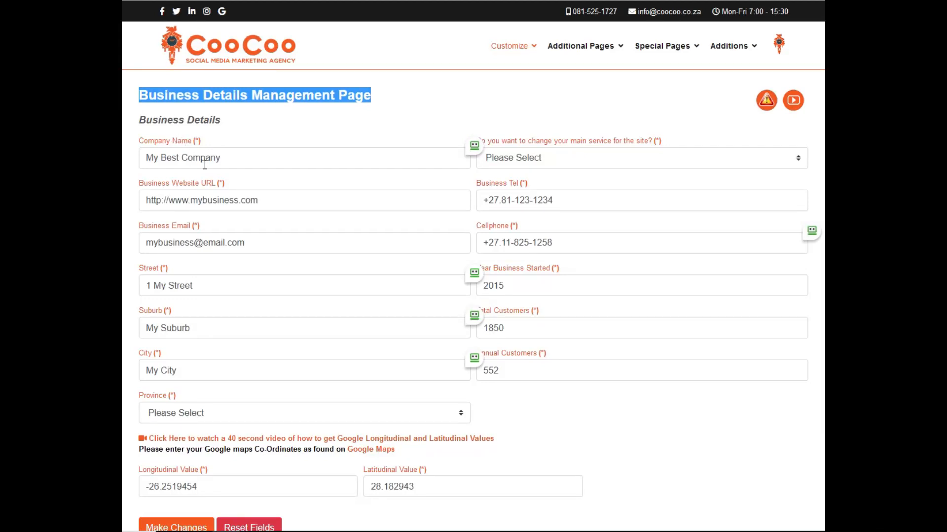
click(462, 104)
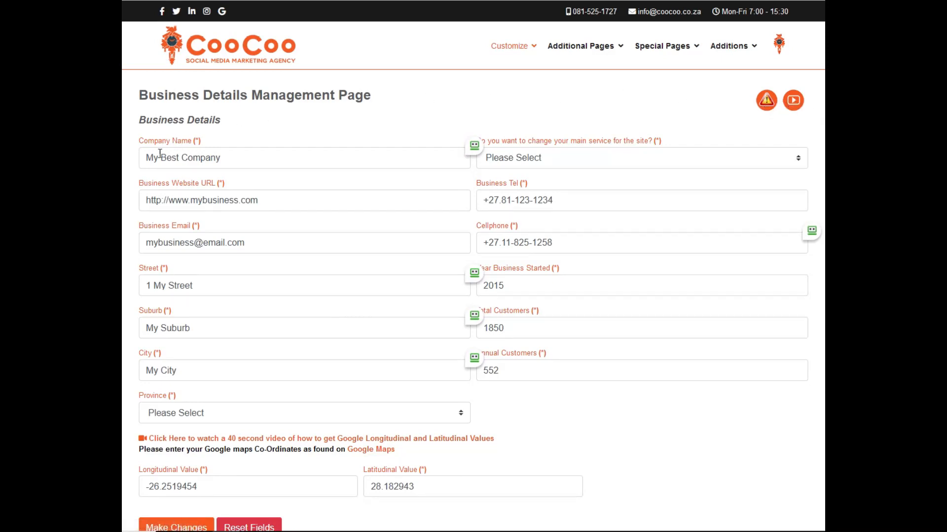
click(231, 157)
click(258, 199)
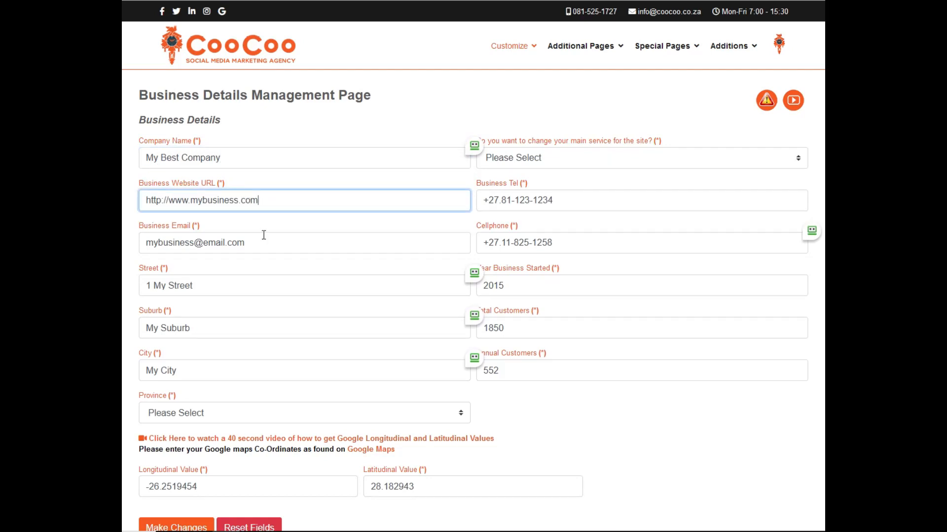
click(263, 242)
click(253, 284)
click(244, 328)
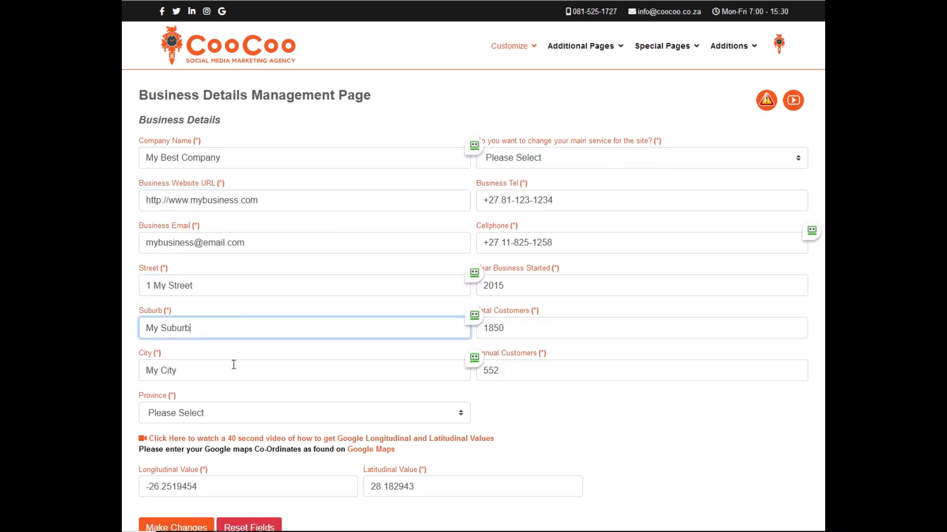
click(235, 370)
Step: Choose Gauteng as the business's province
click(239, 413)
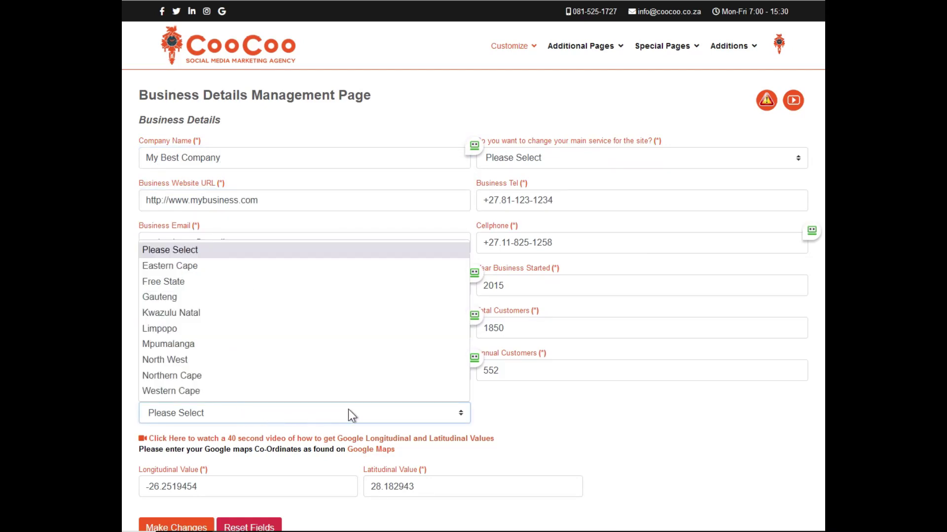
click(185, 299)
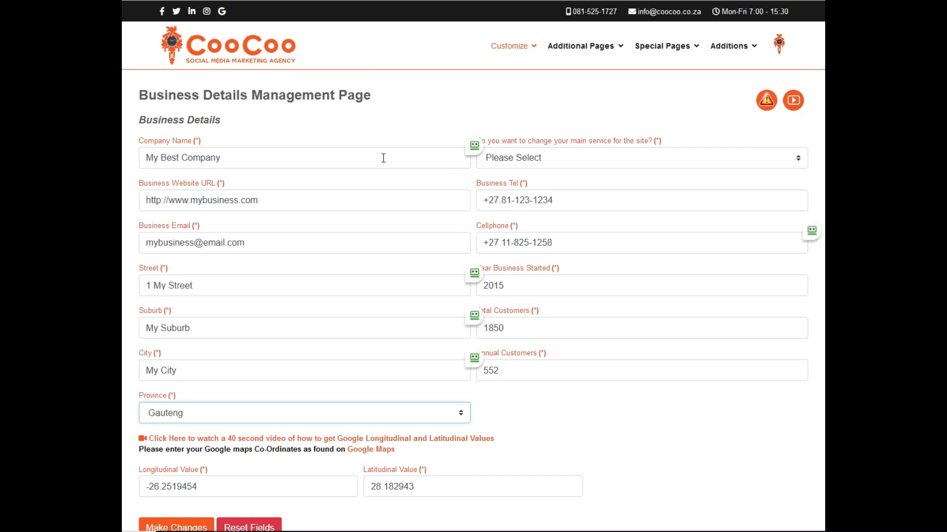
click(247, 157)
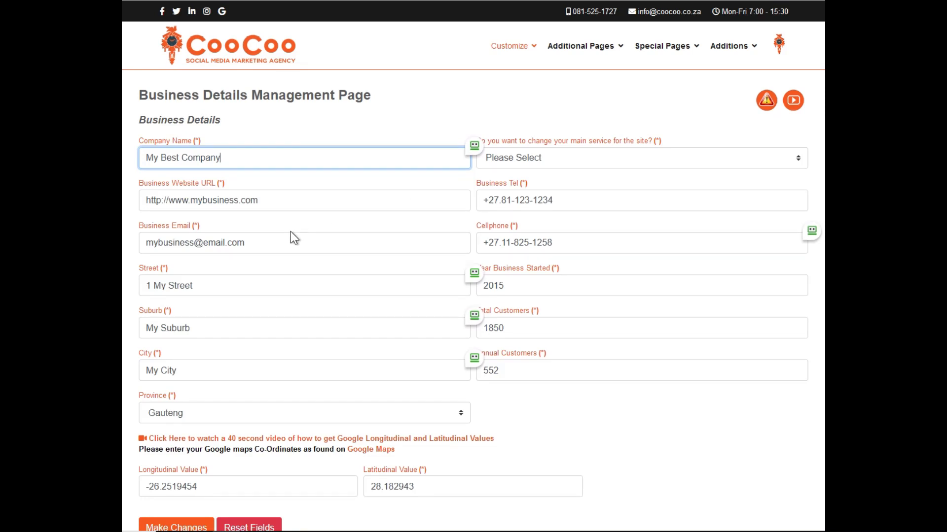
Step: Answer Yes to changing the main service, revealing the image warning and Main Service 'Surprises'
click(534, 161)
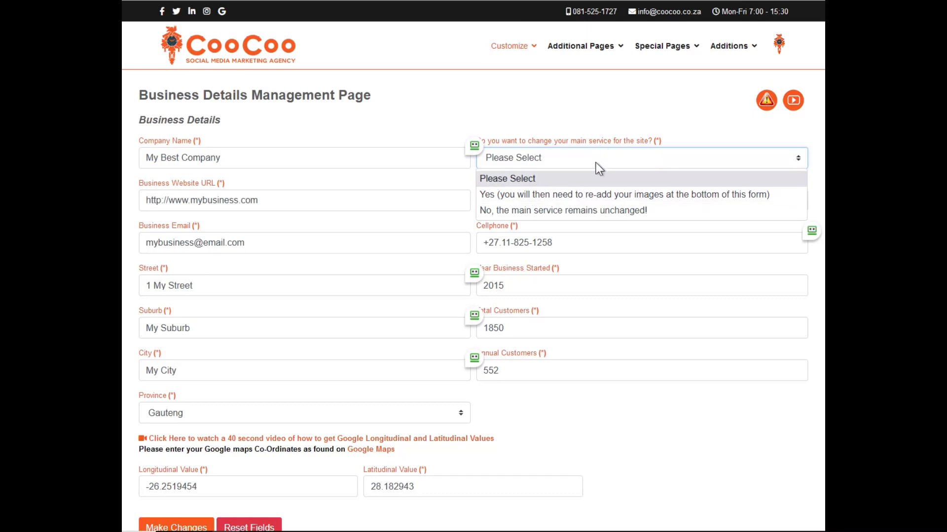
click(604, 196)
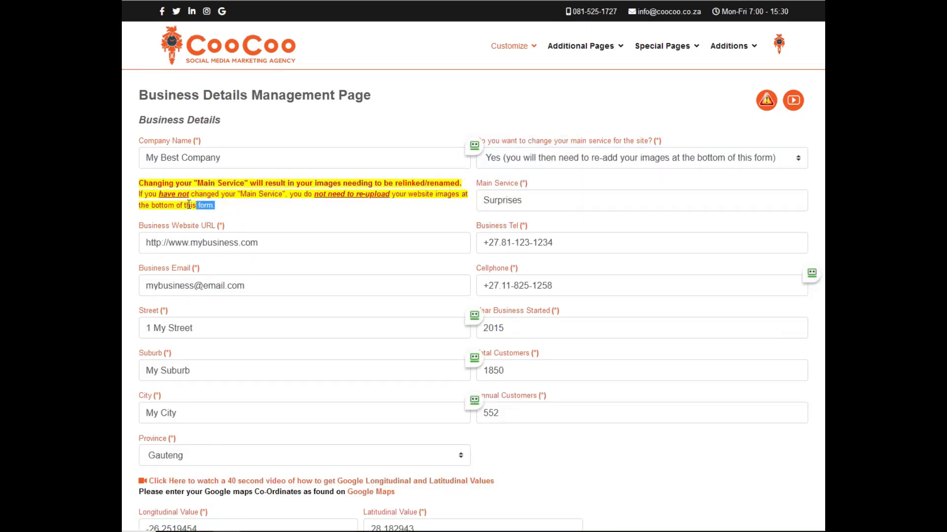
drag(215, 206, 140, 189)
click(218, 203)
scroll(298, 193, down, 1)
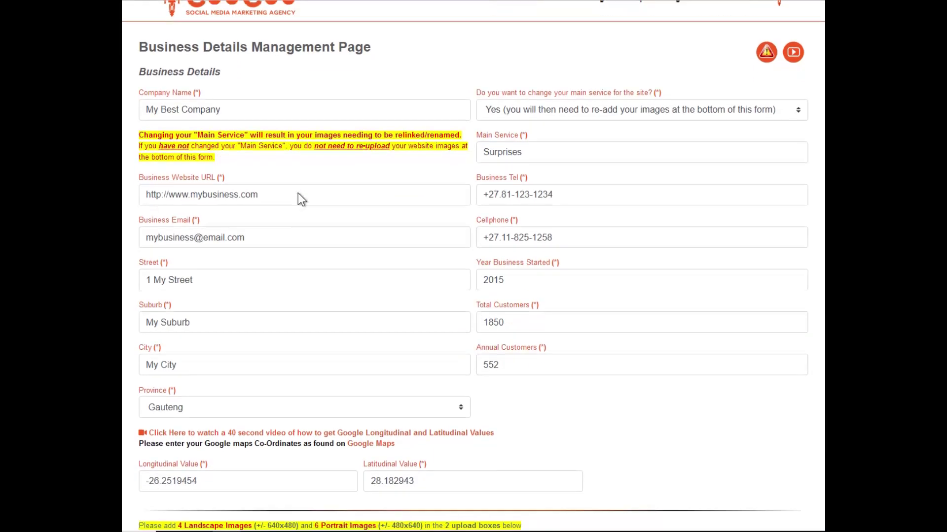
click(526, 152)
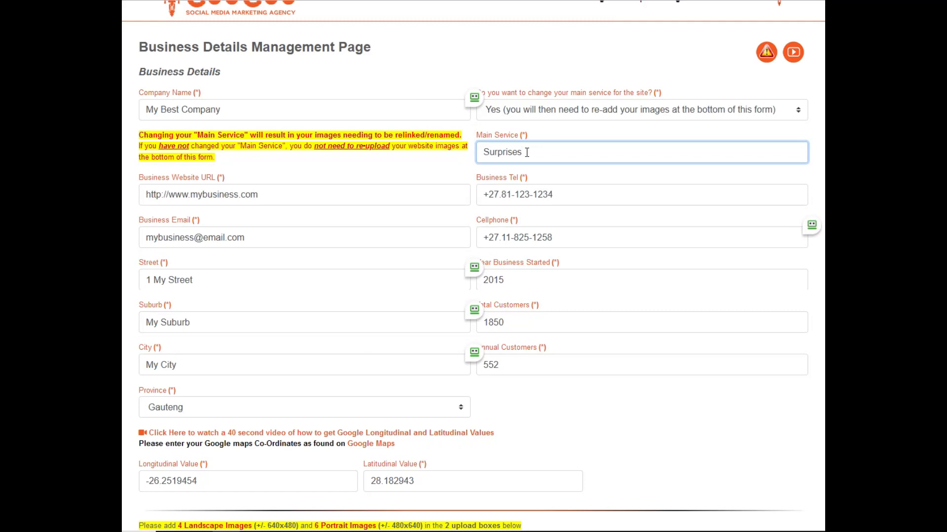
scroll(499, 174, up, 1)
scroll(415, 234, down, 8)
scroll(297, 252, down, 3)
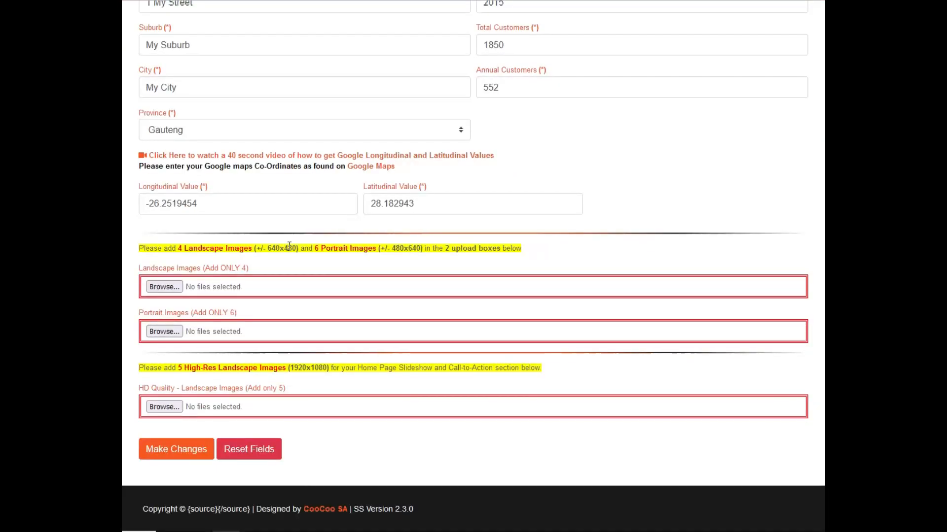
scroll(366, 253, up, 5)
scroll(484, 180, up, 2)
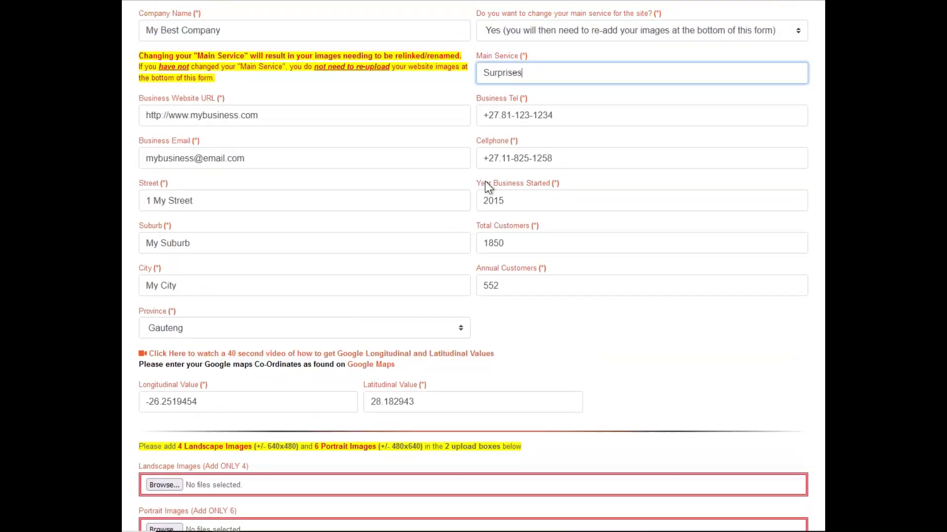
scroll(467, 154, up, 3)
click(270, 242)
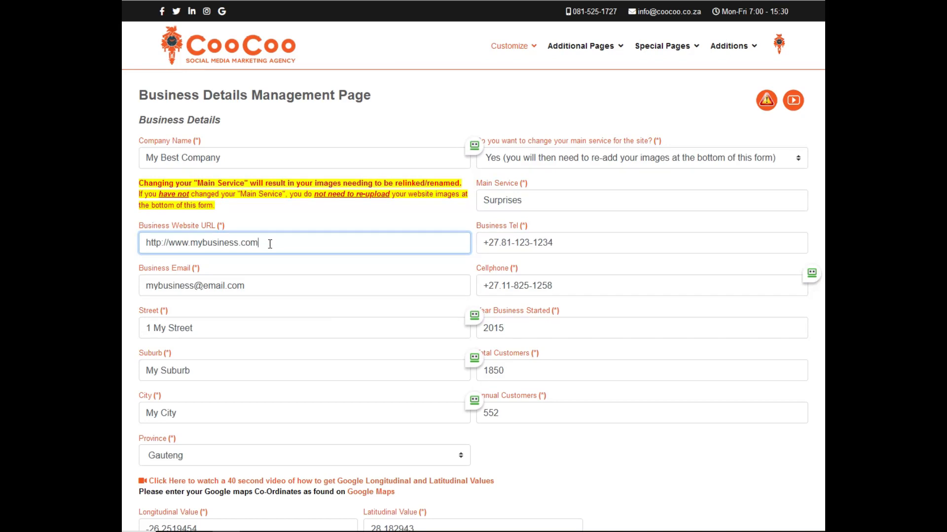
click(569, 242)
click(567, 287)
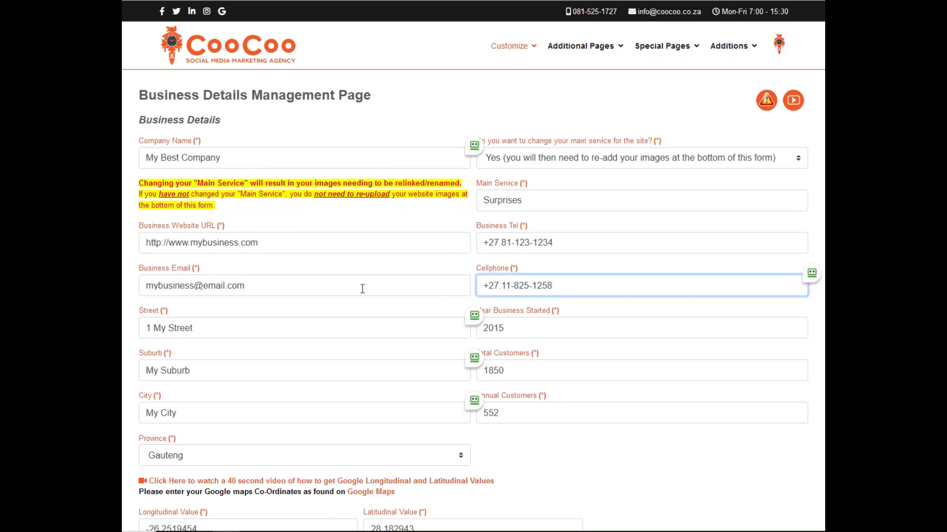
click(310, 287)
scroll(306, 290, down, 1)
scroll(307, 290, down, 1)
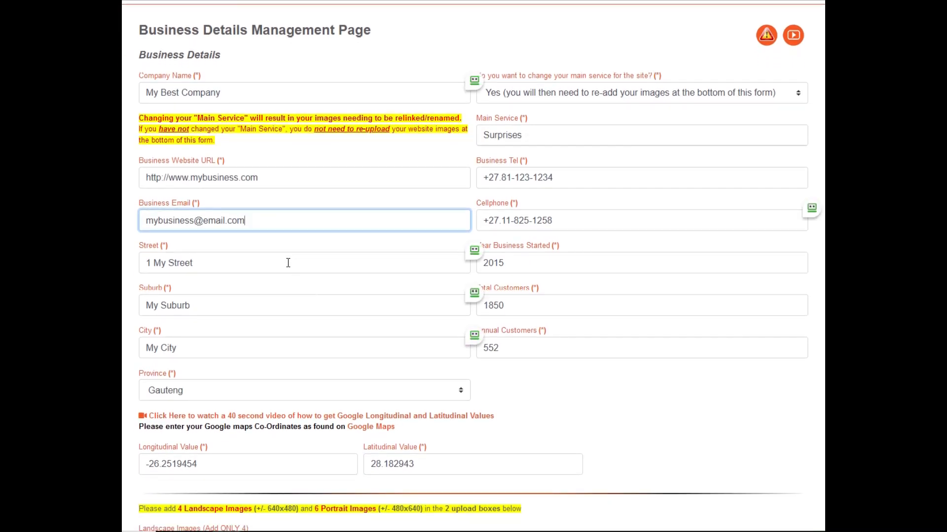
click(287, 263)
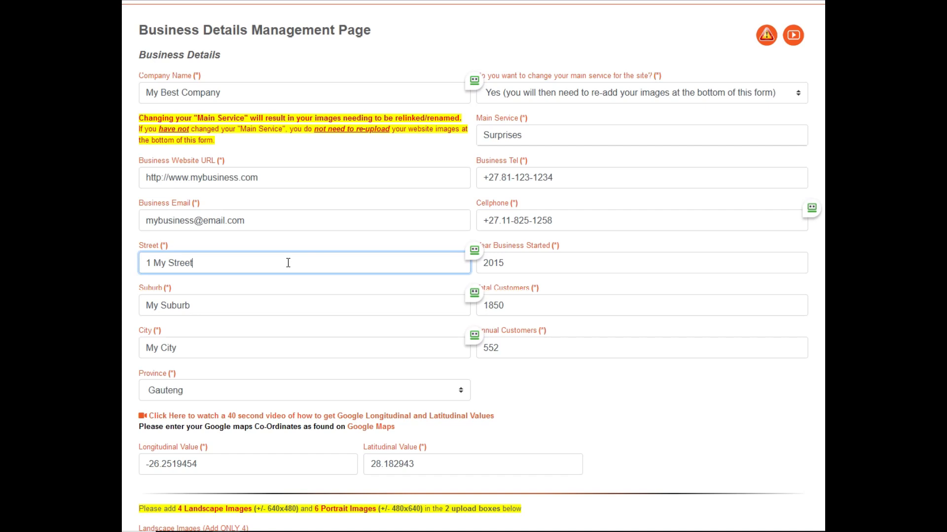
click(256, 301)
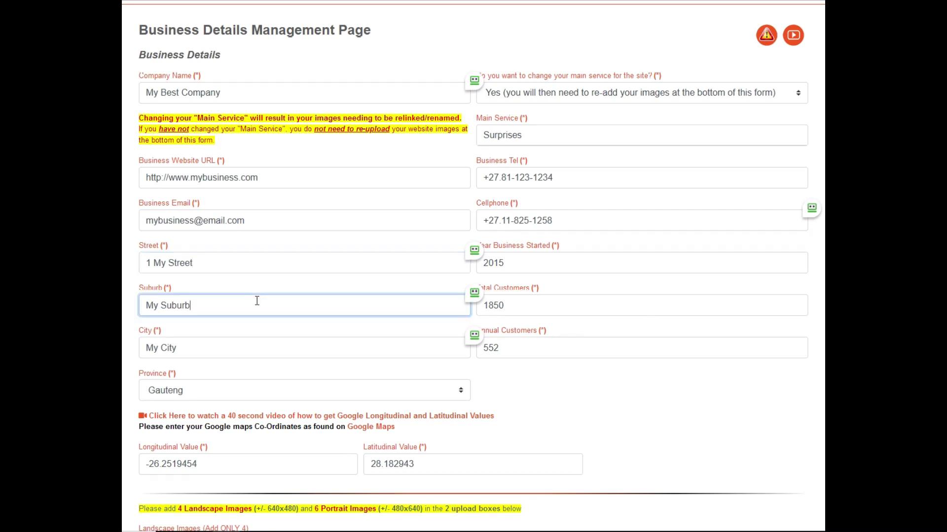
click(240, 349)
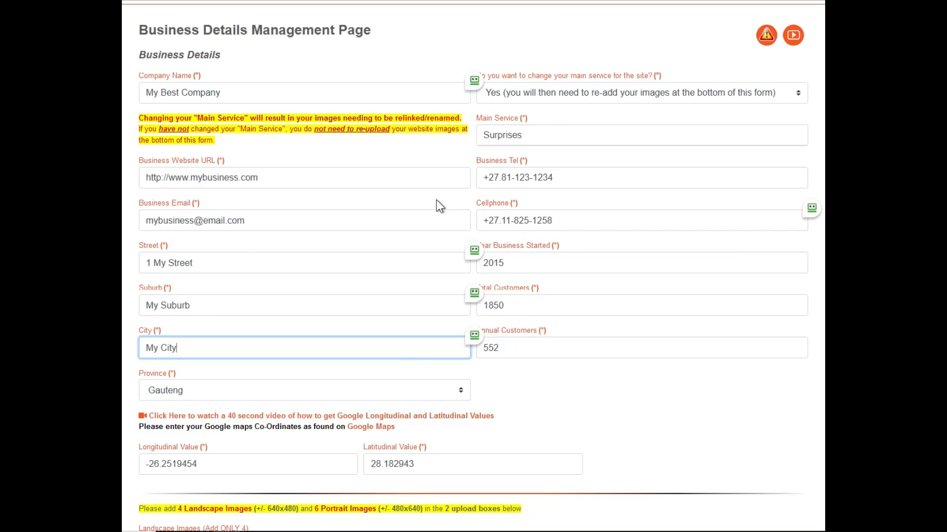
click(566, 257)
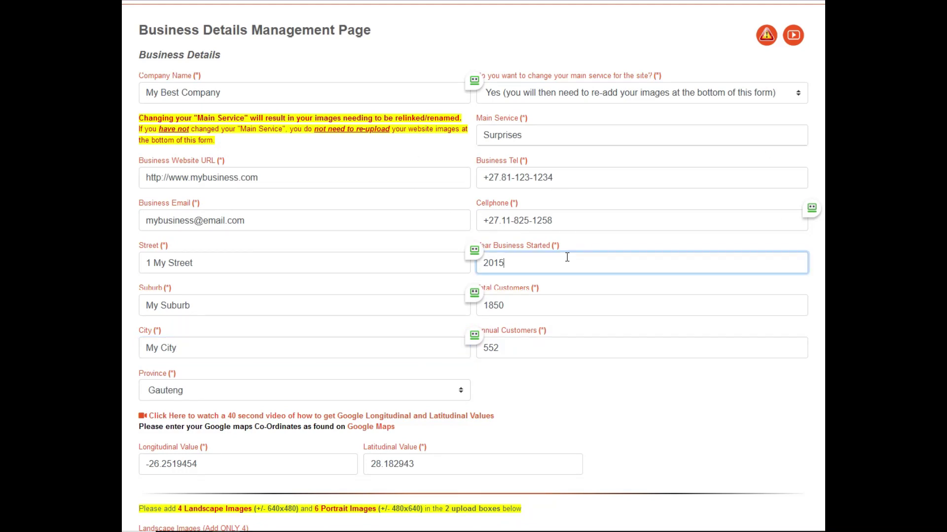
click(561, 308)
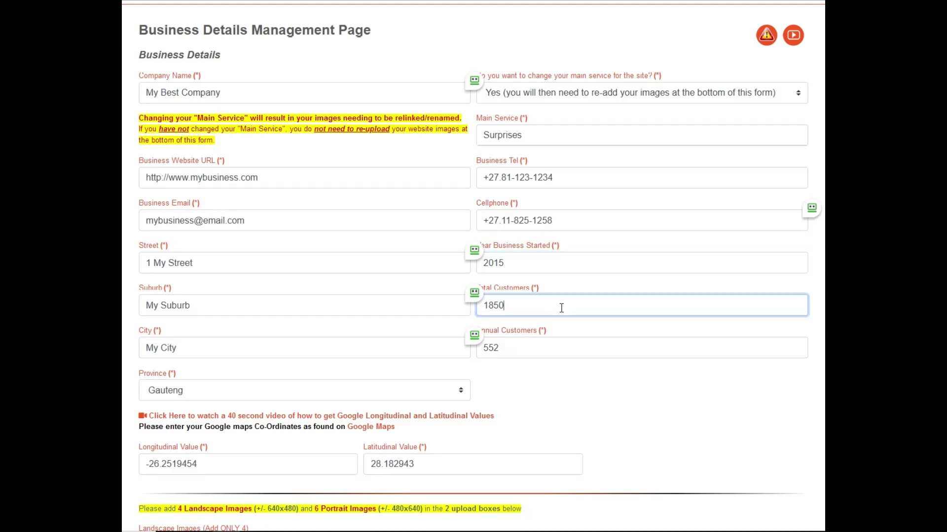
click(559, 347)
scroll(559, 346, down, 3)
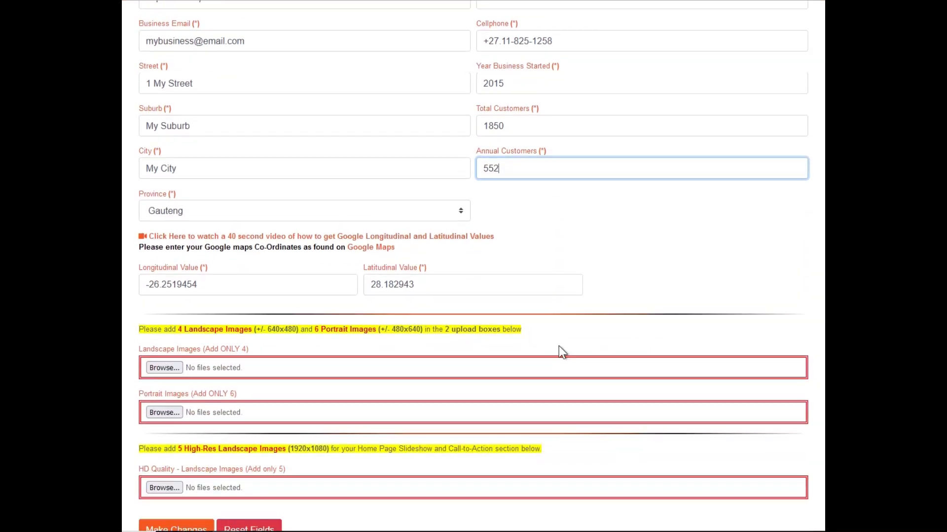
scroll(558, 346, down, 2)
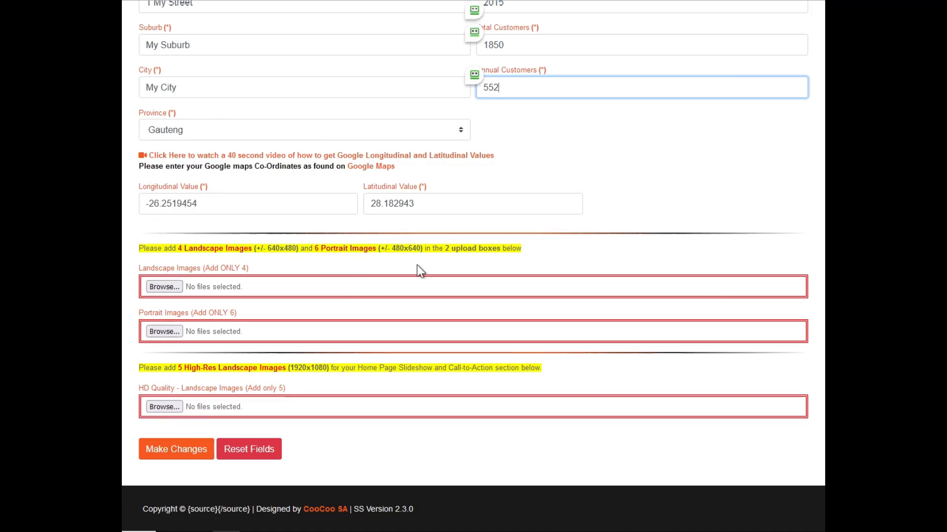
click(203, 206)
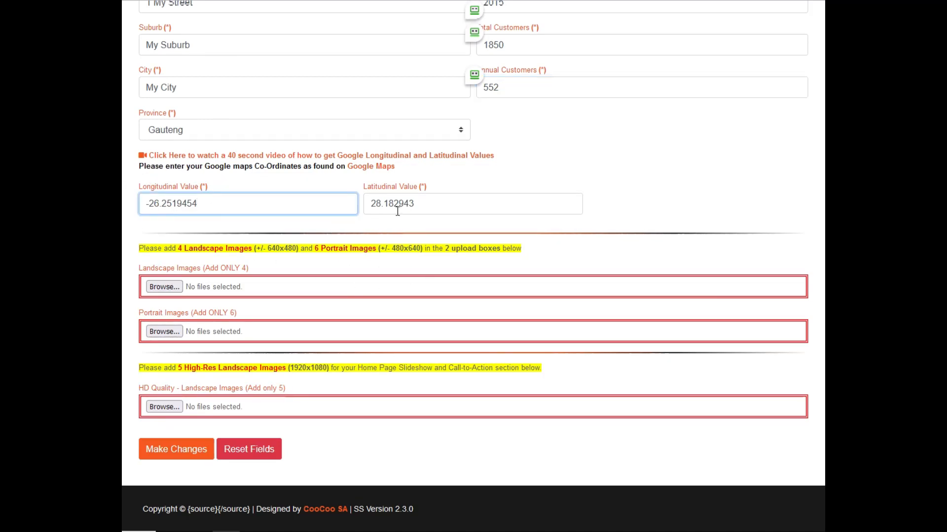
click(424, 204)
click(294, 205)
click(425, 203)
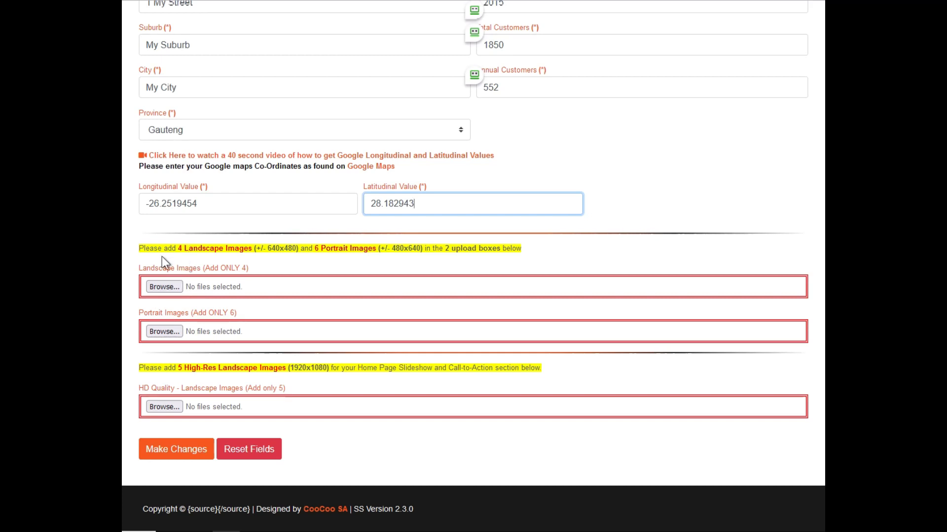
drag(133, 249, 513, 247)
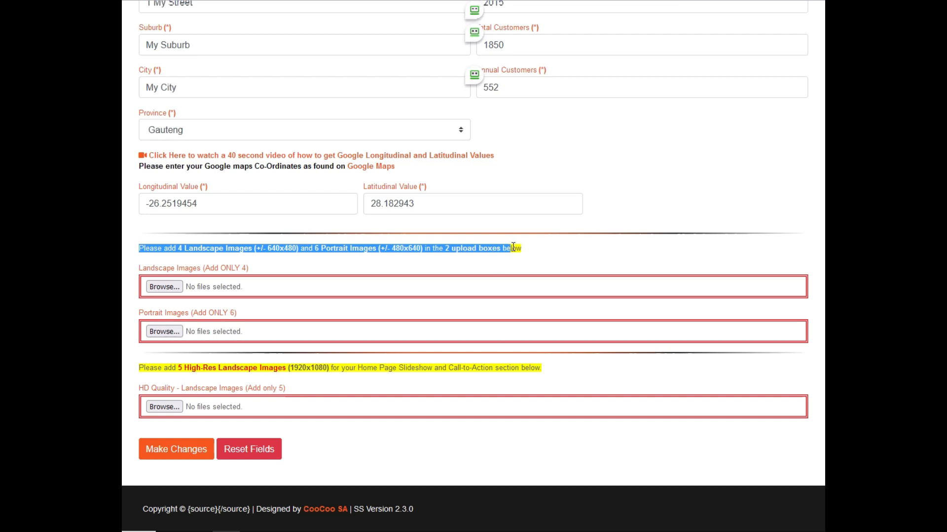
drag(136, 368, 489, 361)
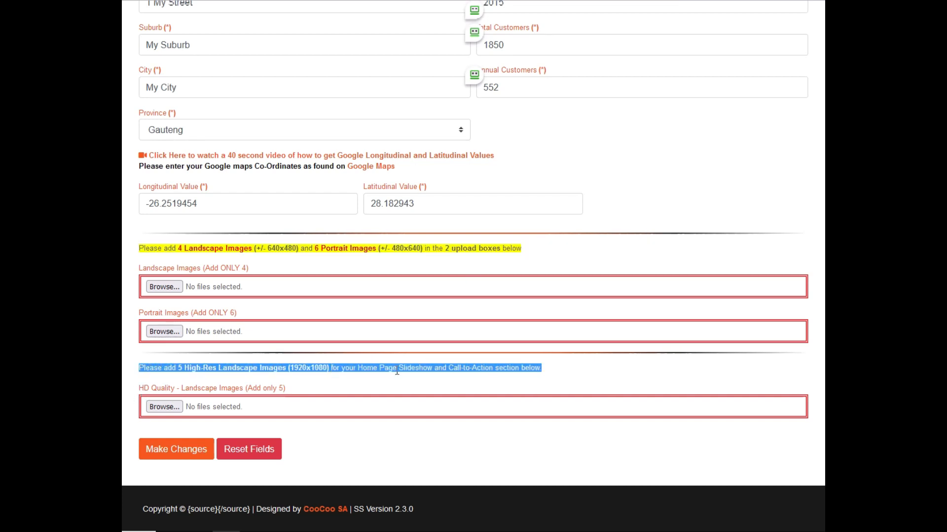
scroll(547, 362, up, 10)
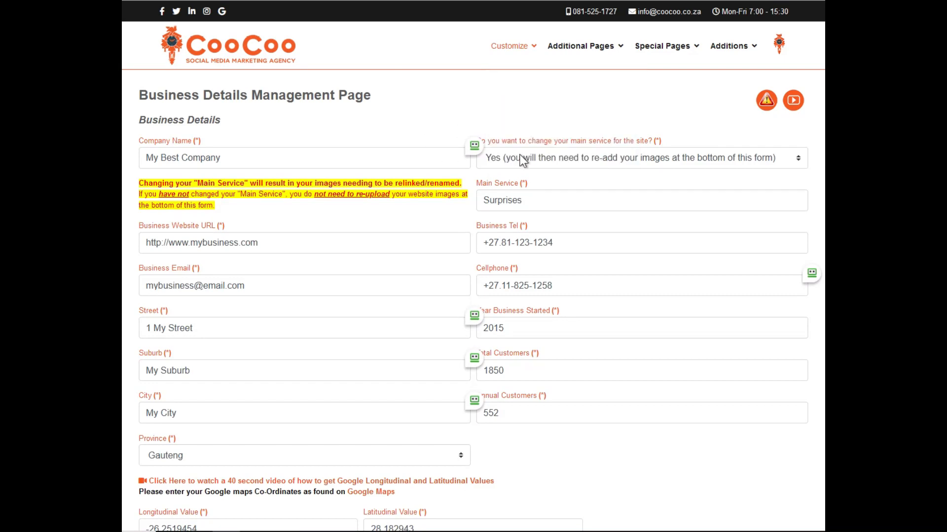
Step: Answer 'No, the main service remains unchanged!' so the image relinking warning disappears
click(488, 157)
click(503, 210)
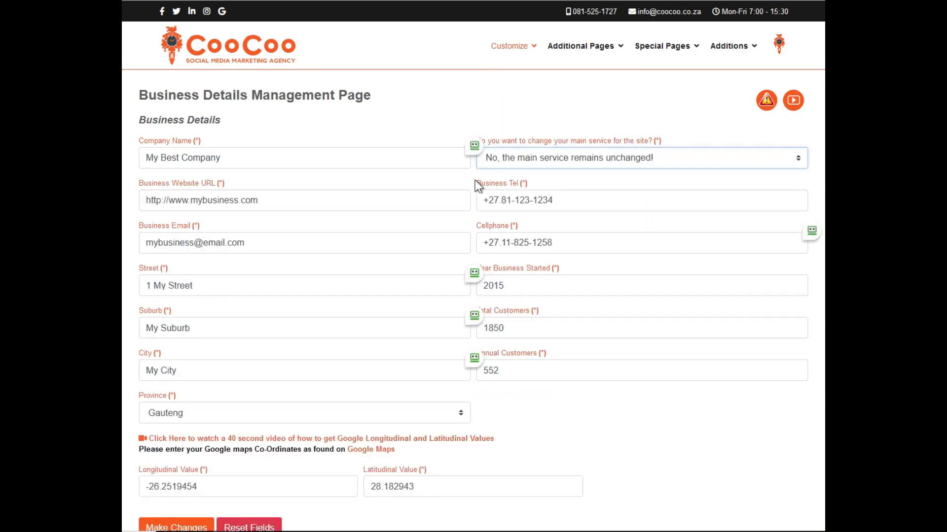
scroll(431, 189, down, 3)
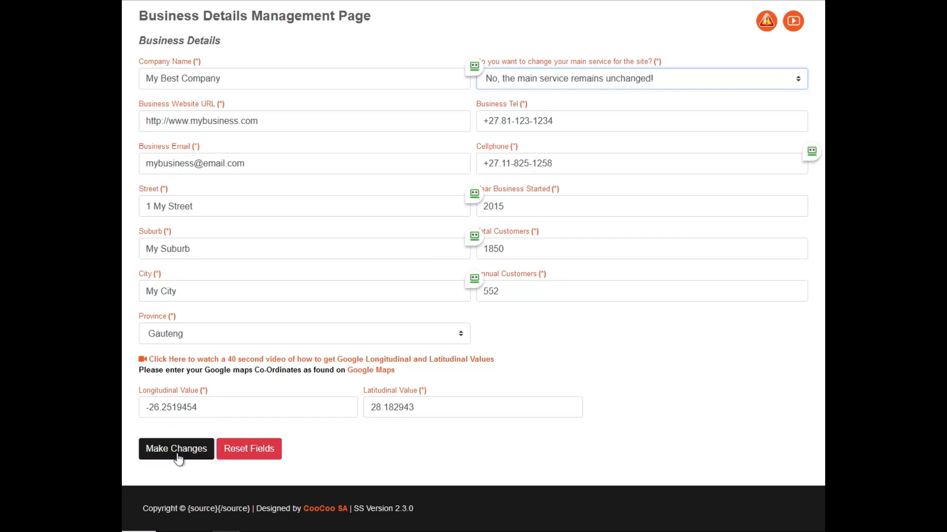